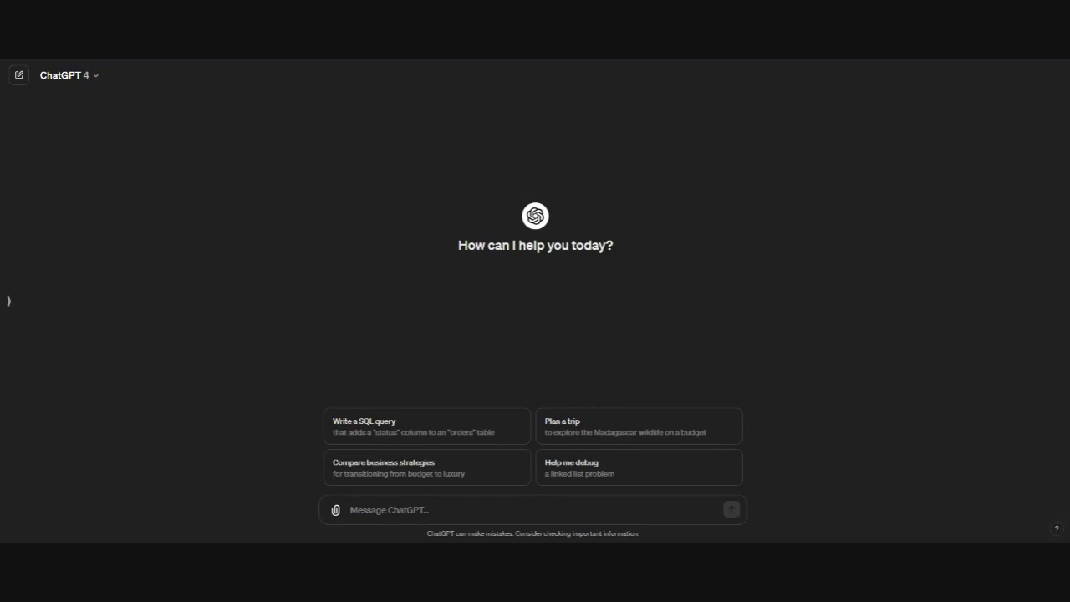
Attach The FACT Model.pdf from the file picker to a new ChatGPT message
double_click(266, 237)
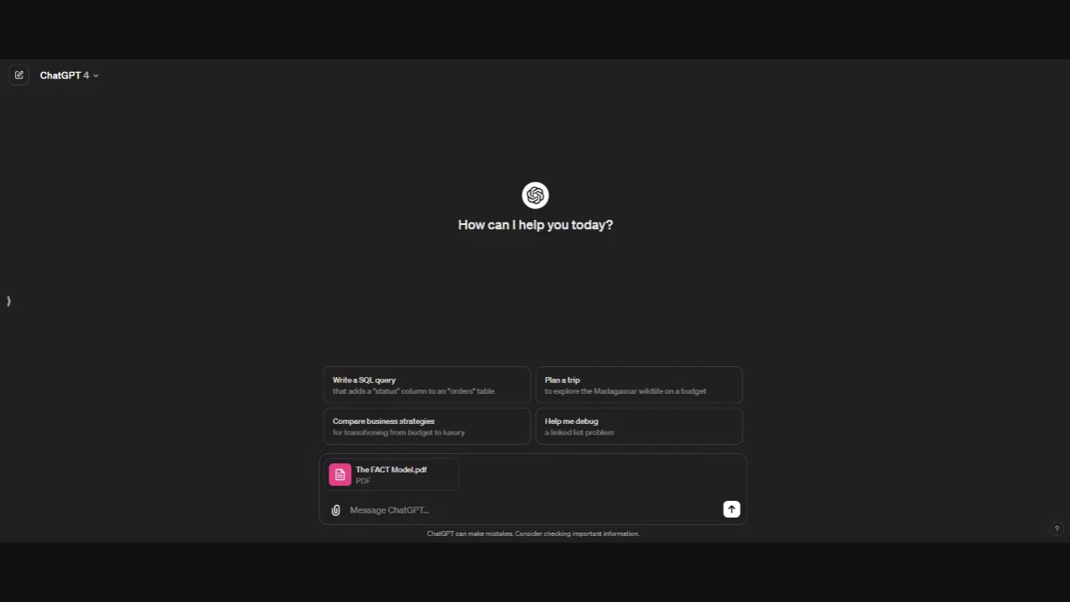
Paste and review the prompt asking for three knowledge check questions with three distractors and answers
click(389, 510)
text(Using the FACT Model.pdf, please develop three knowledge check questions. Please include three distractors and the answer.)
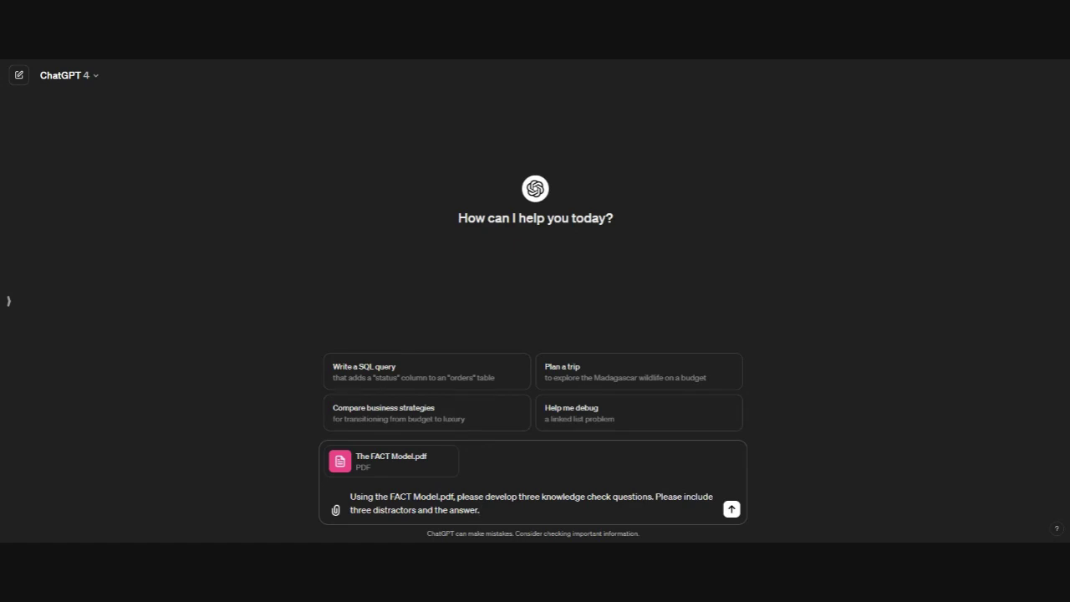
drag(349, 497, 455, 497)
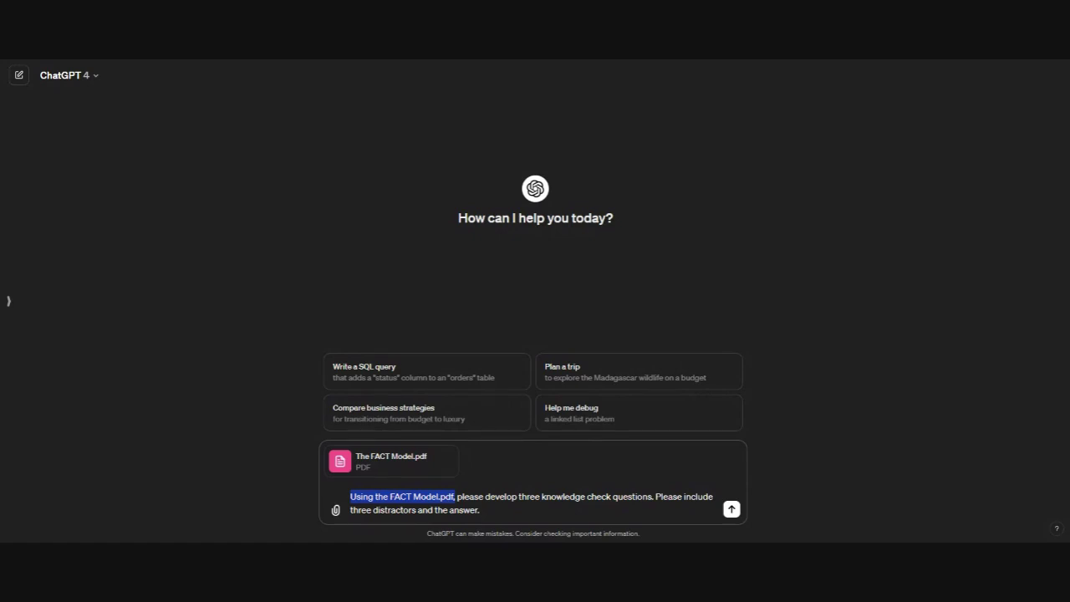
drag(518, 496, 649, 497)
click(481, 509)
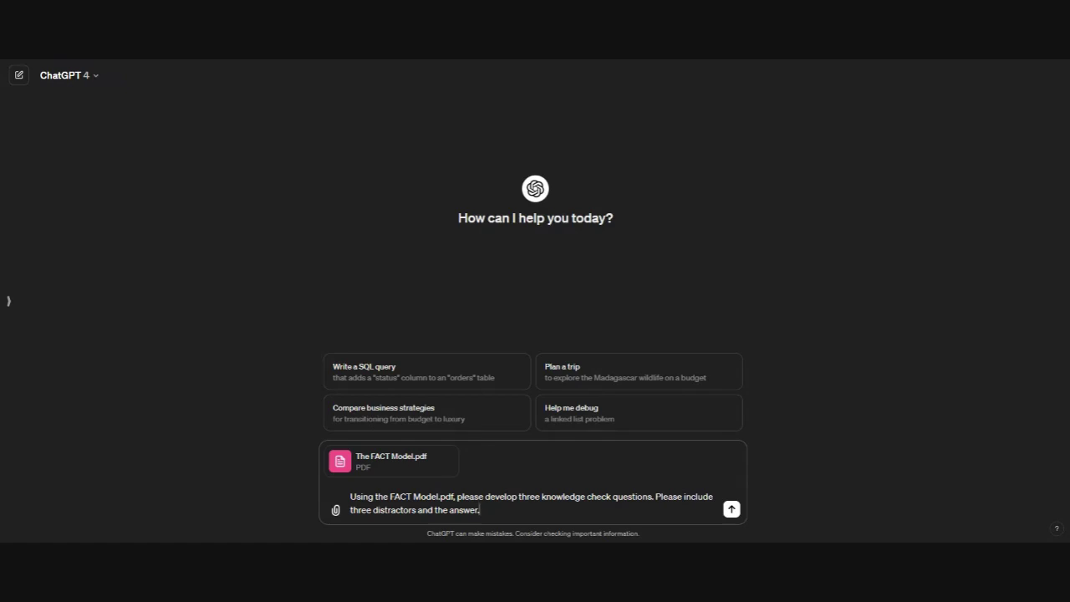
click(655, 496)
key(shift+ctrl+End)
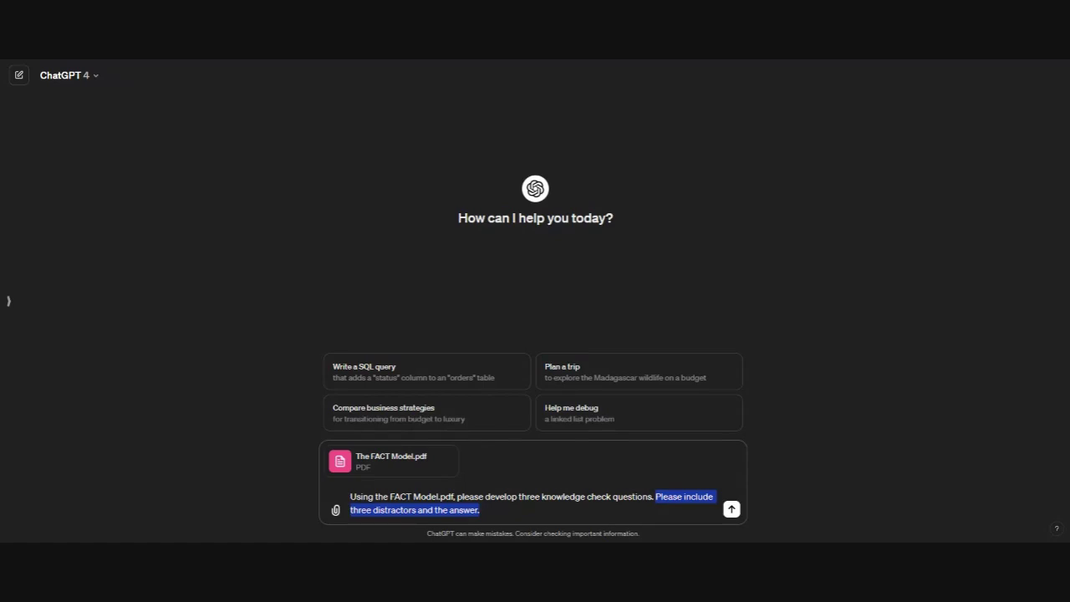
click(480, 510)
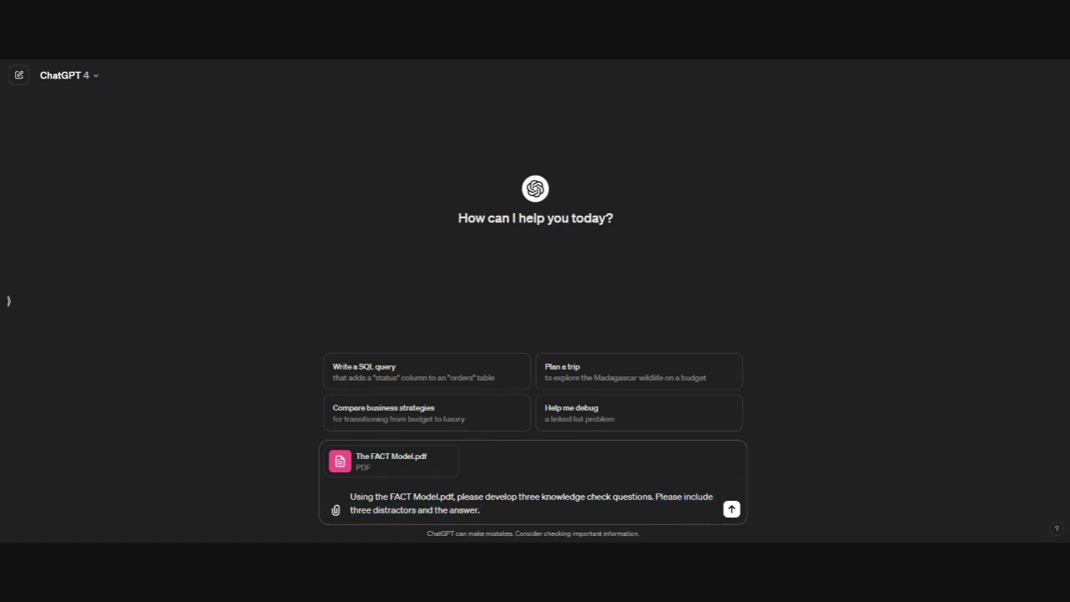
Send the quiz request with the PDF and receive three multiple-choice questions with answers marked
click(732, 510)
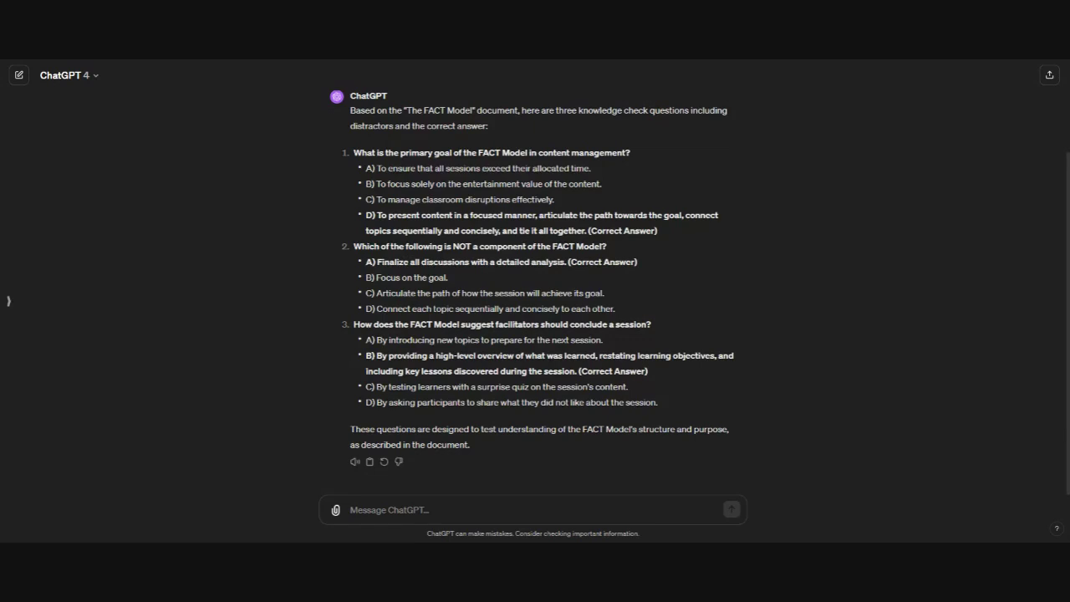
Request three True/False FACT Model questions with explanations for the false answers
click(350, 510)
text(Please provide three True/False questions and answers including explanations for false answers.)
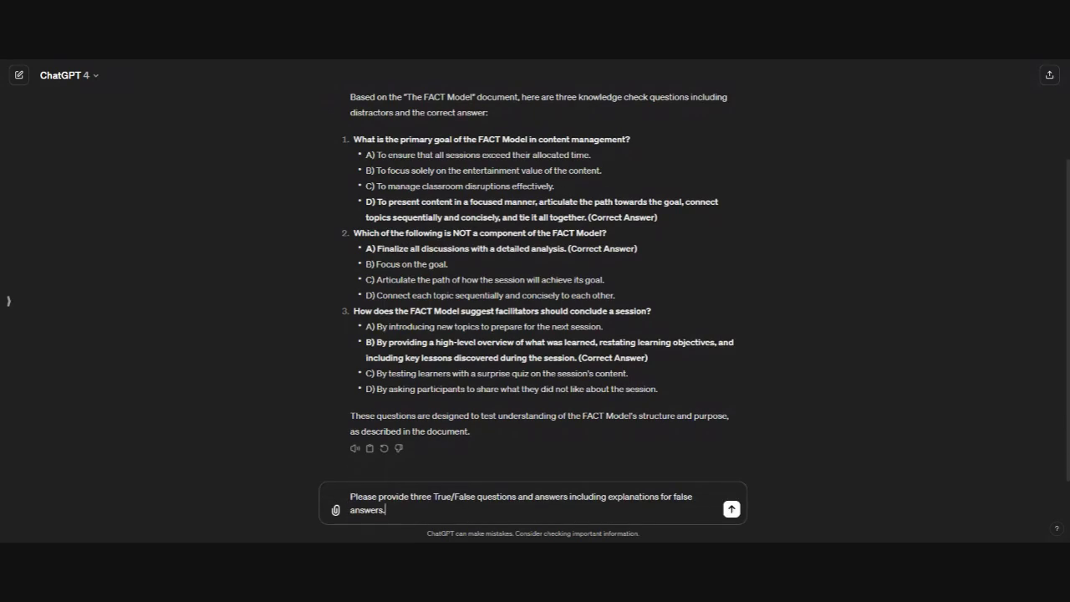
key(Return)
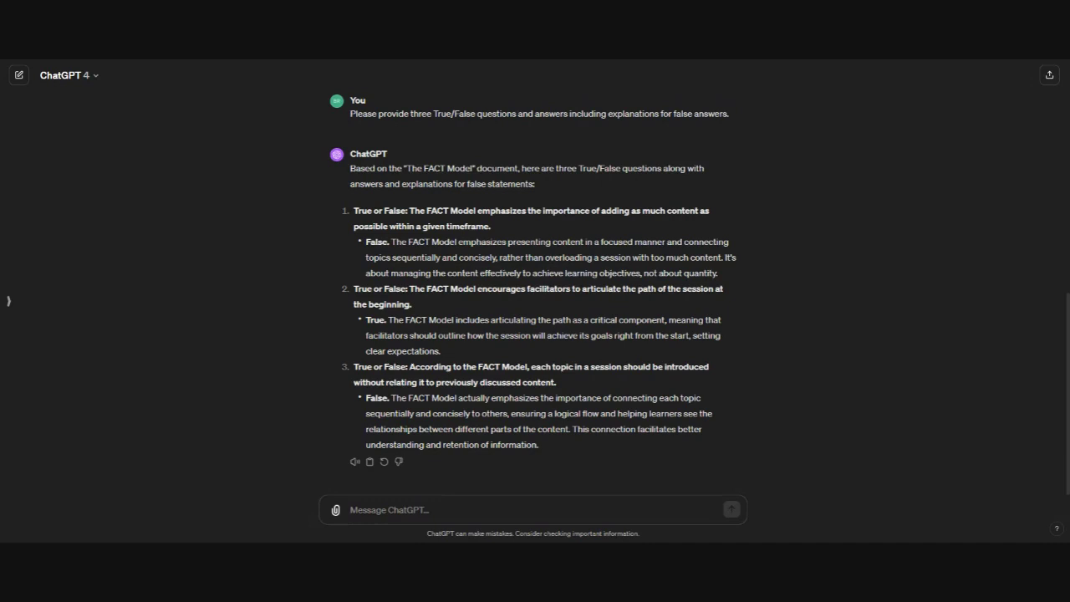
Request three fill-in-the-blank FACT Model statements with distractors and the correct answer
text(Now please provide three fill in the blank statements including three distractors and an answer.)
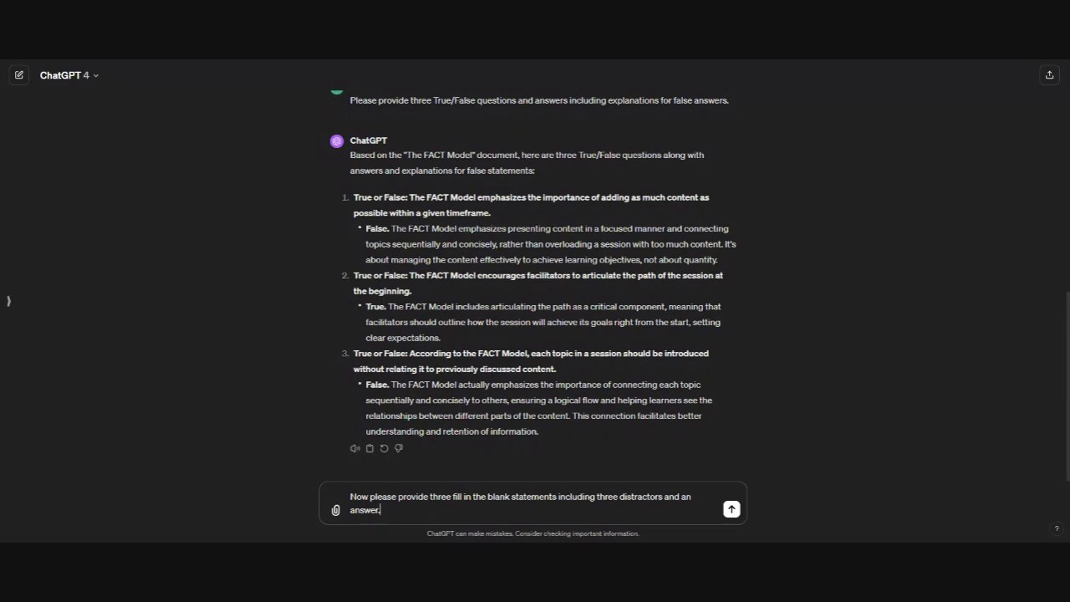
key(Return)
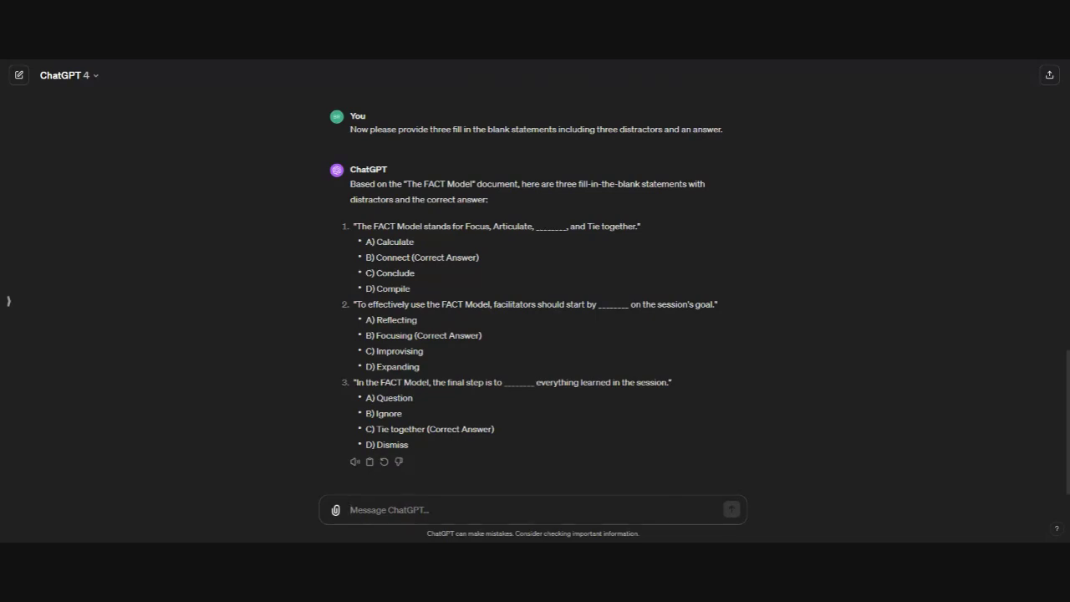
Send the three-learning-activities request after removing the 'a. ' prefix and 'for each module'
text(a. Great! Next please provide three learning activities for each module.)
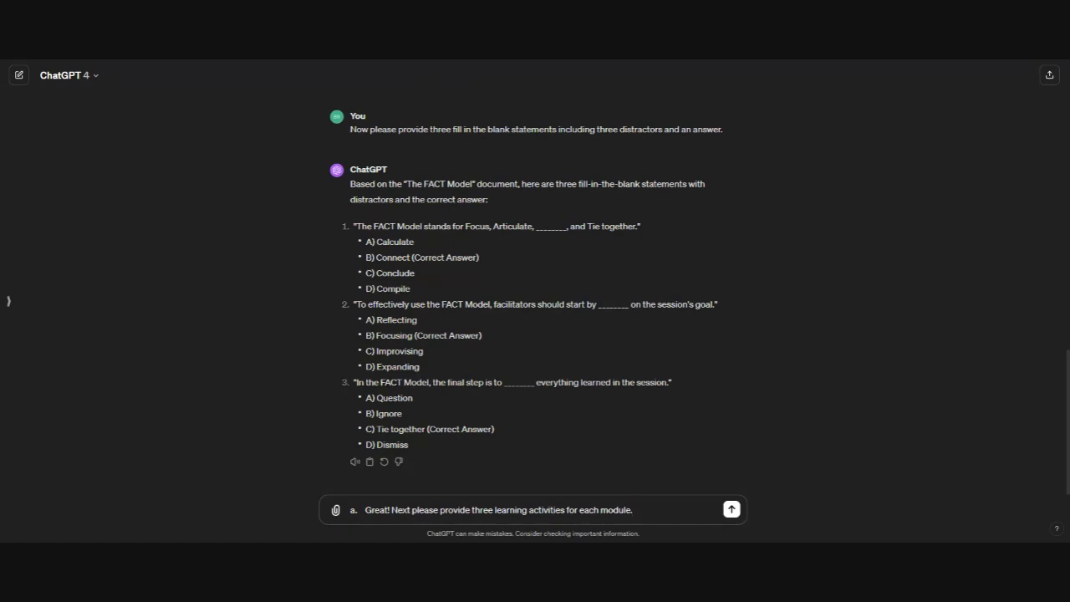
drag(367, 510, 341, 516)
key(BackSpace)
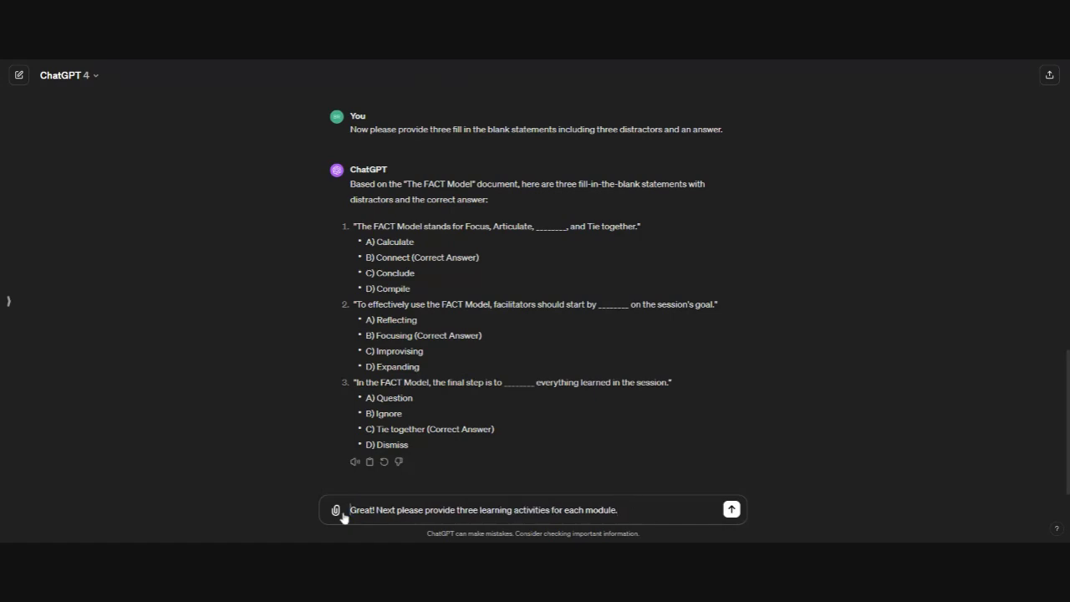
key(End)
key(BackSpace)
key(BackSpace)
key(BackSpace)
key(BackSpace)
key(BackSpace)
key(BackSpace)
key(BackSpace)
key(BackSpace)
key(BackSpace)
key(BackSpace)
key(BackSpace)
key(BackSpace)
key(BackSpace)
key(BackSpace)
key(BackSpace)
key(BackSpace)
key(Return)
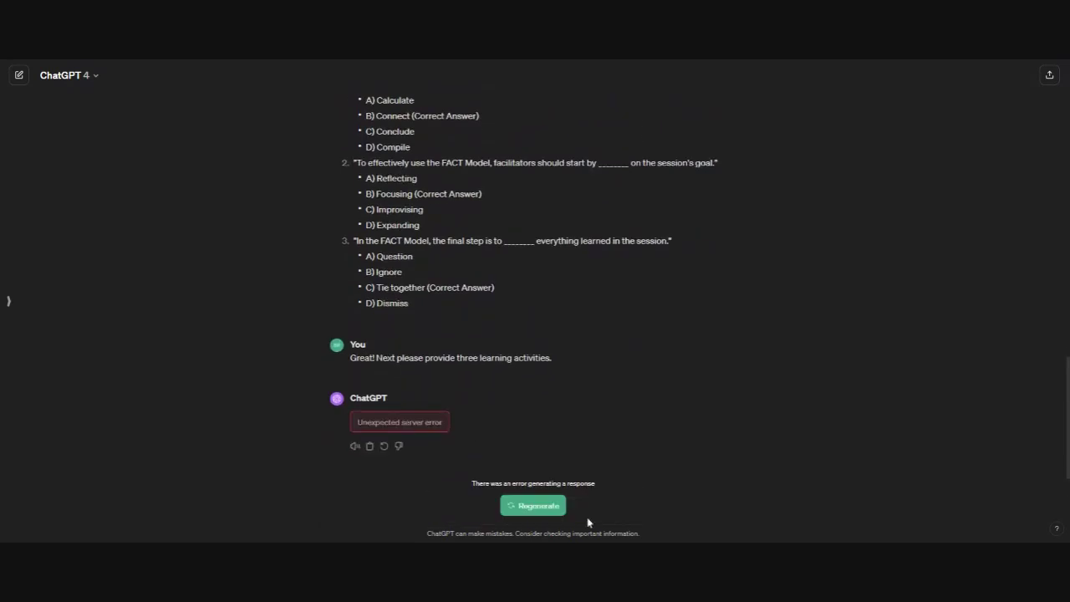
Regenerate the errored reply to get case studies, a sequential connection exercise, and a reflection session
click(532, 506)
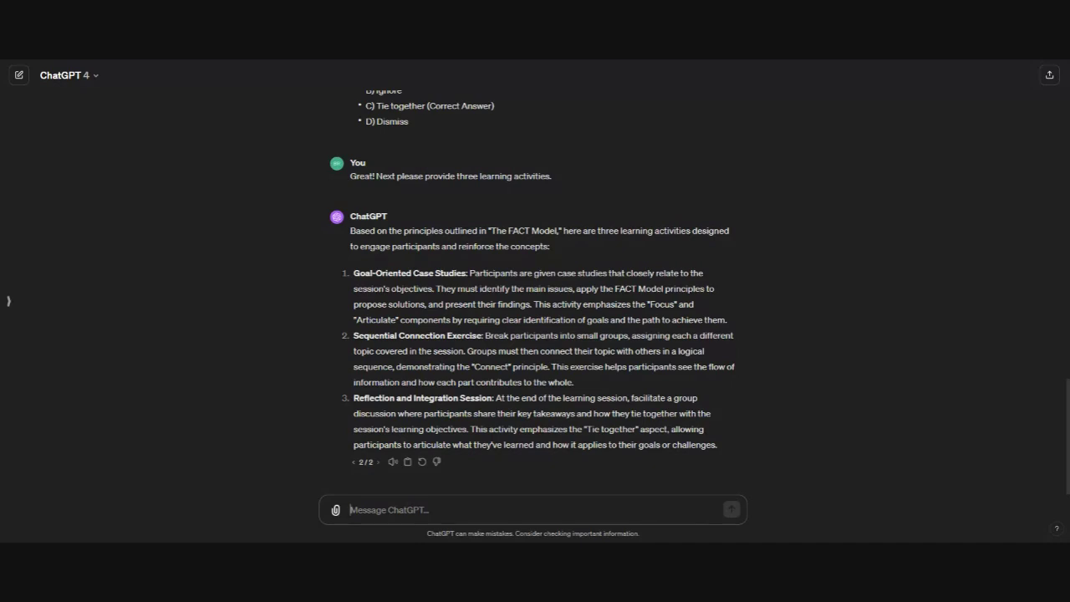
Start a message 'For activity 2:' followed by the copied Sequential Connection Exercise description
drag(585, 384, 353, 335)
key(ctrl+c)
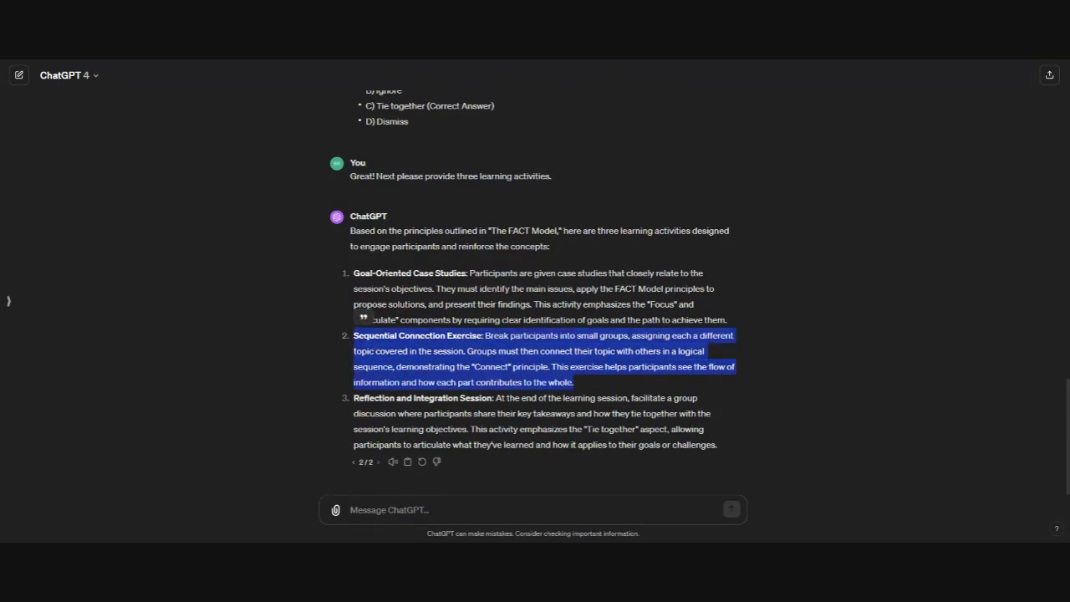
click(404, 488)
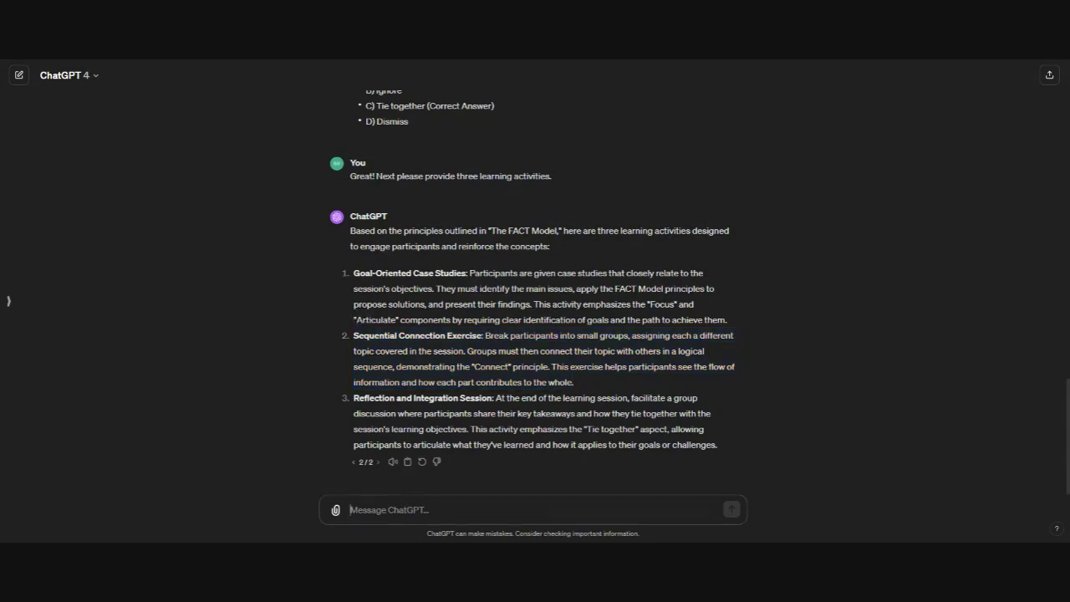
text(For)
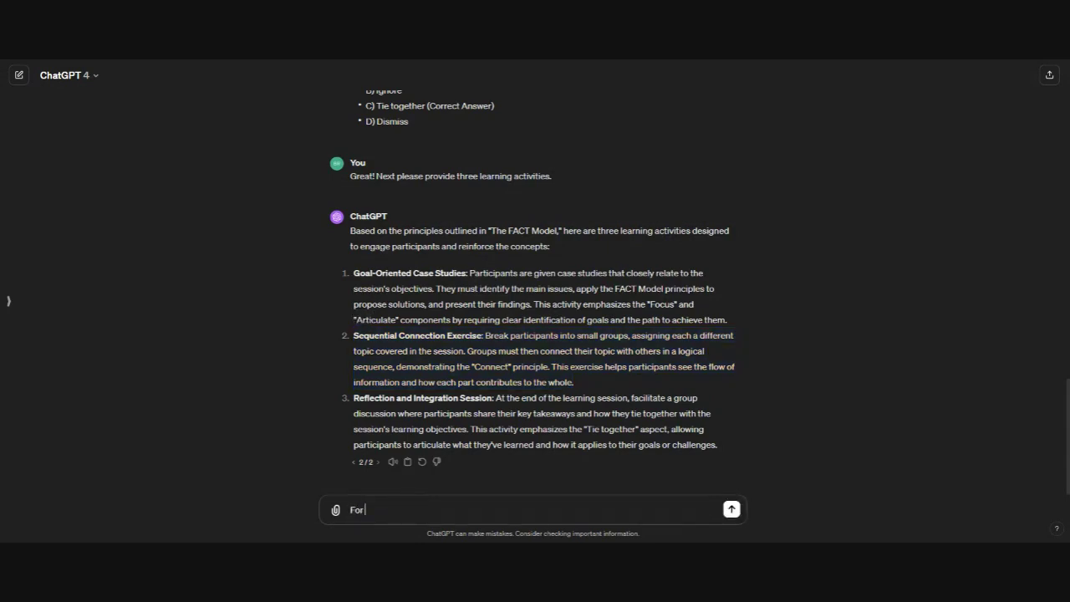
text( activiy)
key(BackSpace)
key(BackSpace)
text(ity 2:)
key(ctrl+v)
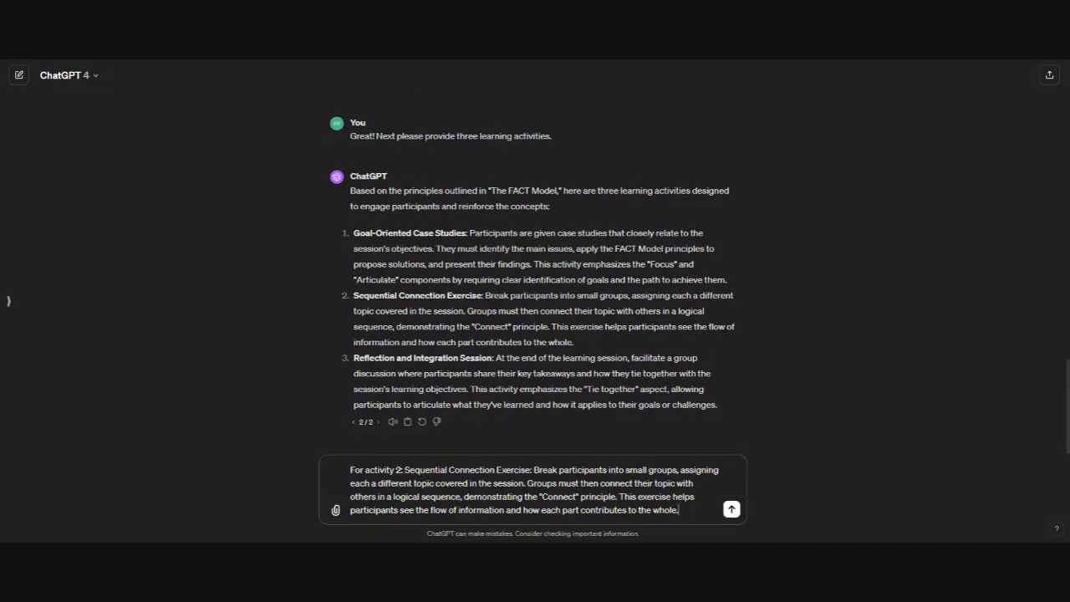
Add 'Please provide an outline and supporting content for it.' and send the request
text(Please porvide an)
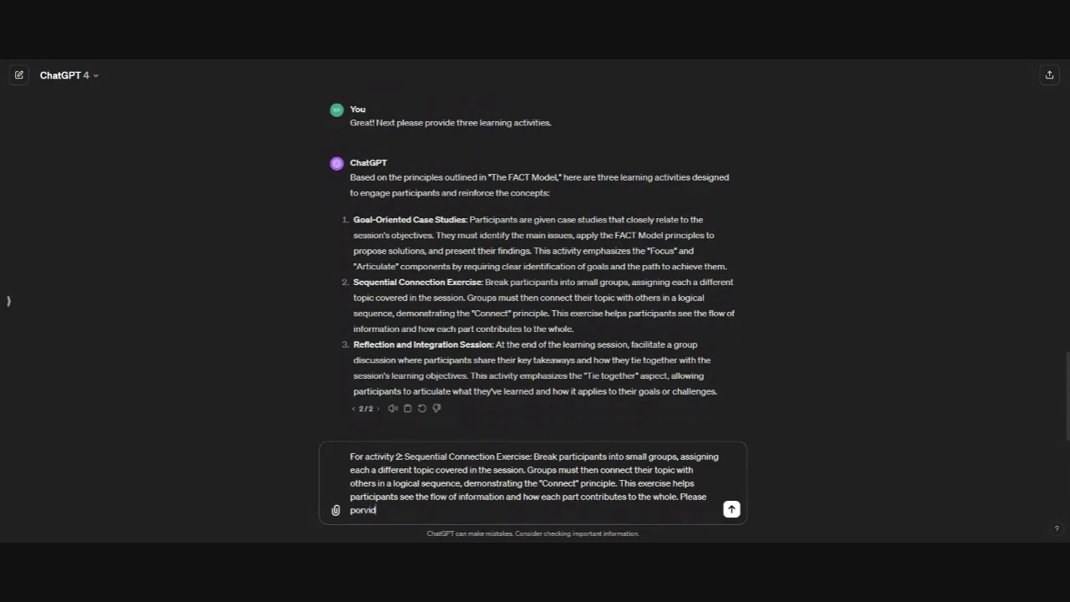
key(BackSpace)
key(BackSpace)
key(BackSpace)
key(BackSpace)
key(BackSpace)
key(BackSpace)
key(BackSpace)
key(BackSpace)
key(BackSpace)
key(BackSpace)
text(provide an outline and supporting)
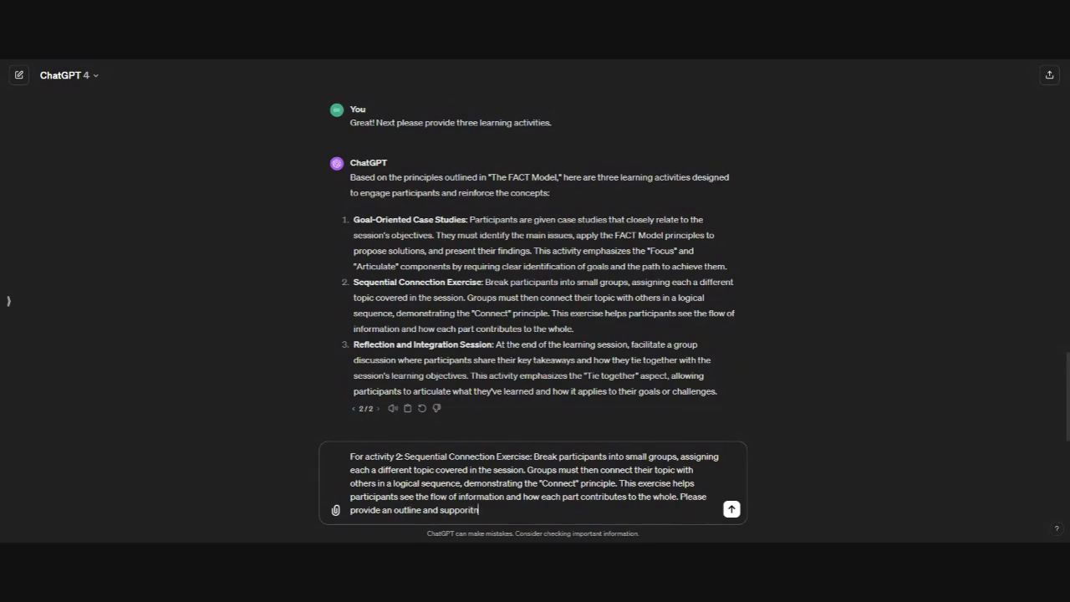
key(BackSpace)
key(BackSpace)
key(BackSpace)
key(BackSpace)
text(ting content for it.)
key(Return)
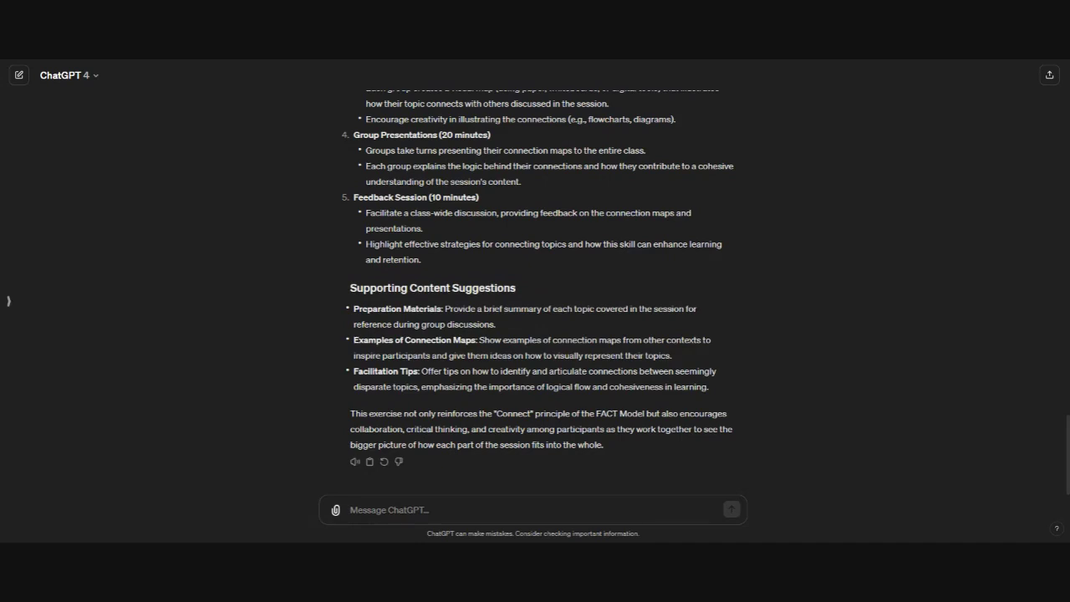
Send the request for three case studies tying together the session content, without the 'a.' prefix
click(351, 510)
text(a.	Thanks! Next, please provide three case studies, will all supporting content, that will help participants tie together all of the content.)
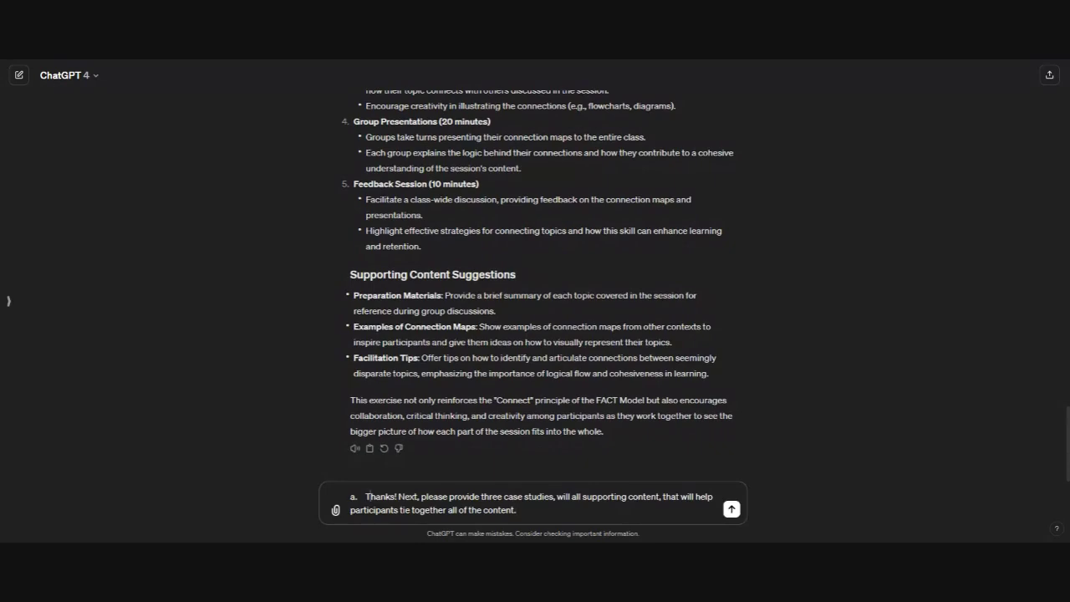
click(366, 497)
key(BackSpace)
key(BackSpace)
key(BackSpace)
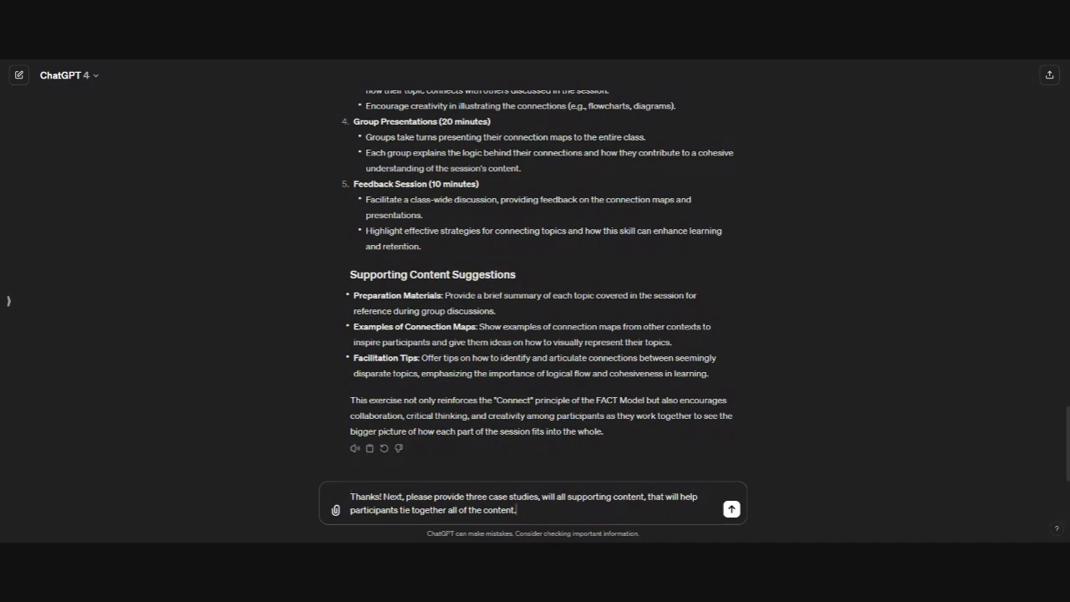
key(Return)
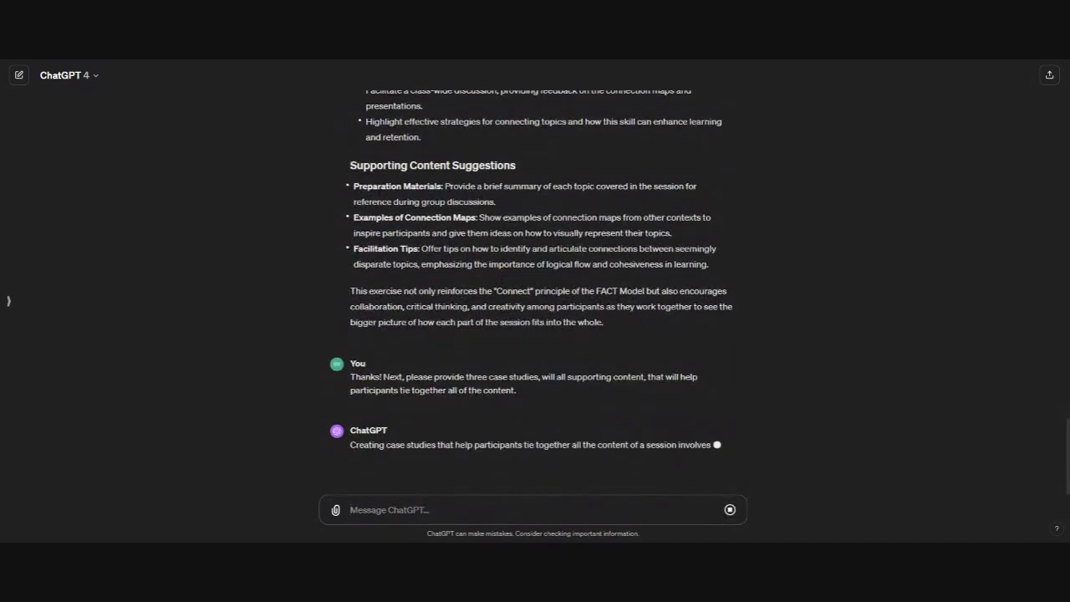